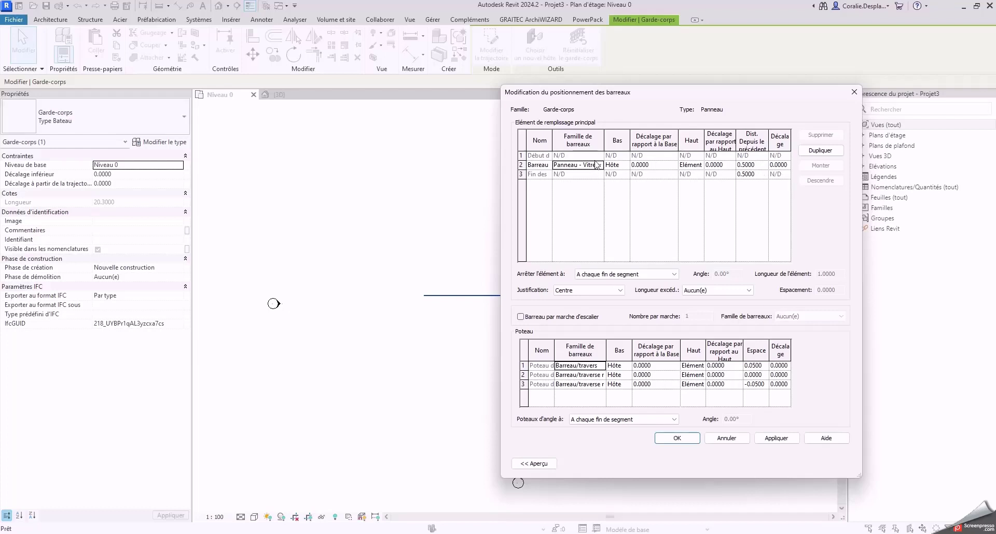
- Set the distance from previous to 0.4 for both the glass panel and the pattern end, and the justification to Début
left_click_drag(604, 141, 672, 143)
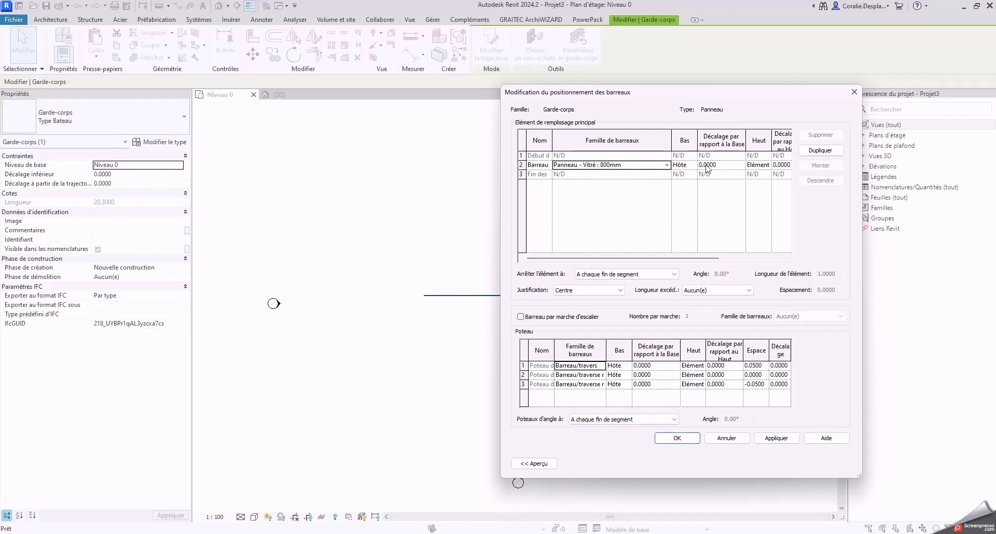
left_click_drag(671, 141, 583, 141)
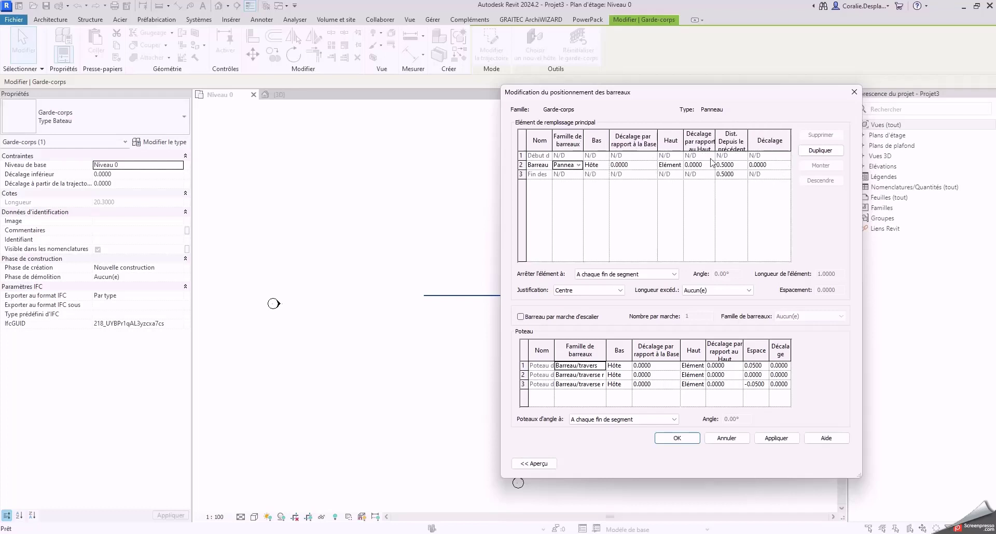
left_click(740, 166)
type("0.4")
left_click(740, 176)
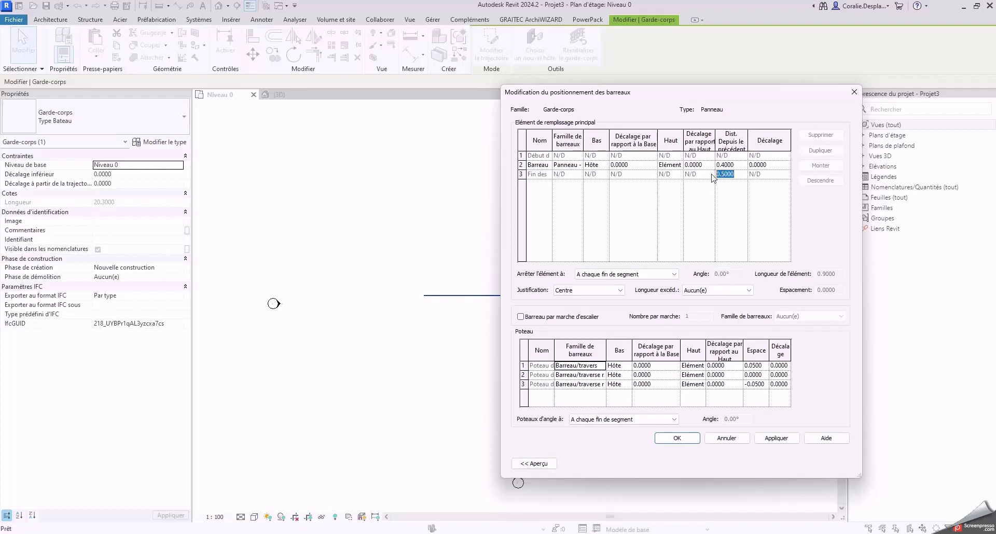
type("0.4")
left_click(574, 292)
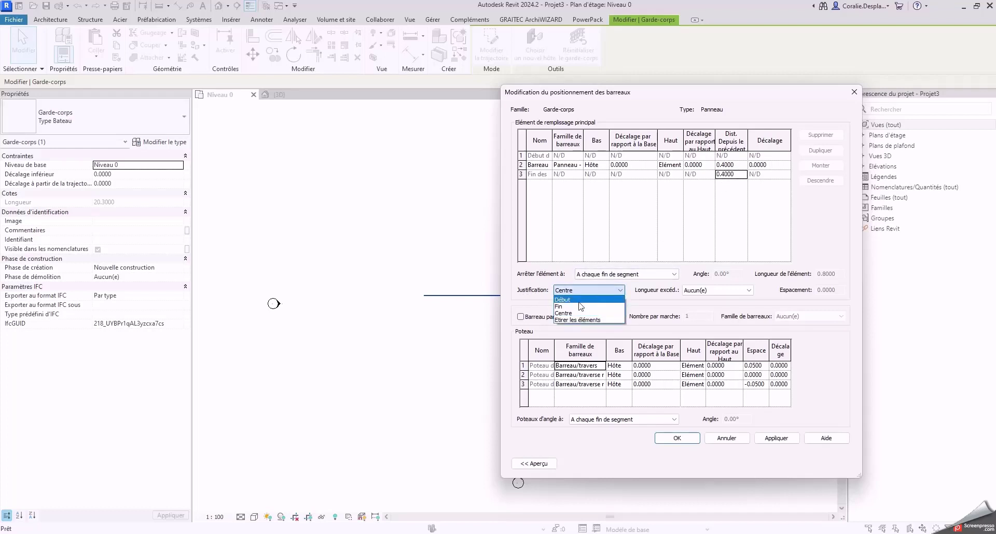
left_click(579, 300)
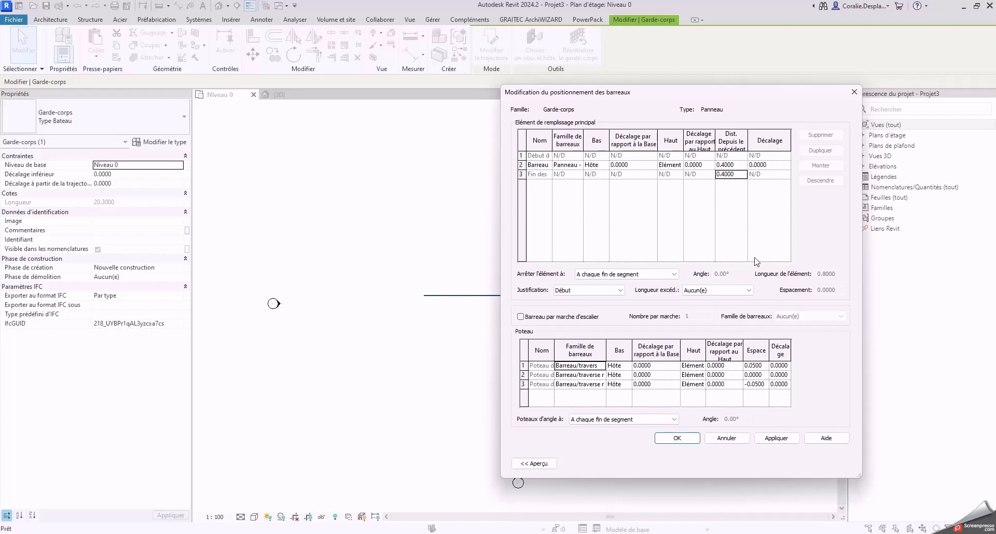
- Set the spacing of the start and end posts to 0 and apply the changes to the Panneau railing type
left_click(761, 366)
type("0")
left_click(765, 384)
left_click_drag(764, 385, 733, 385)
type("0")
left_click(686, 439)
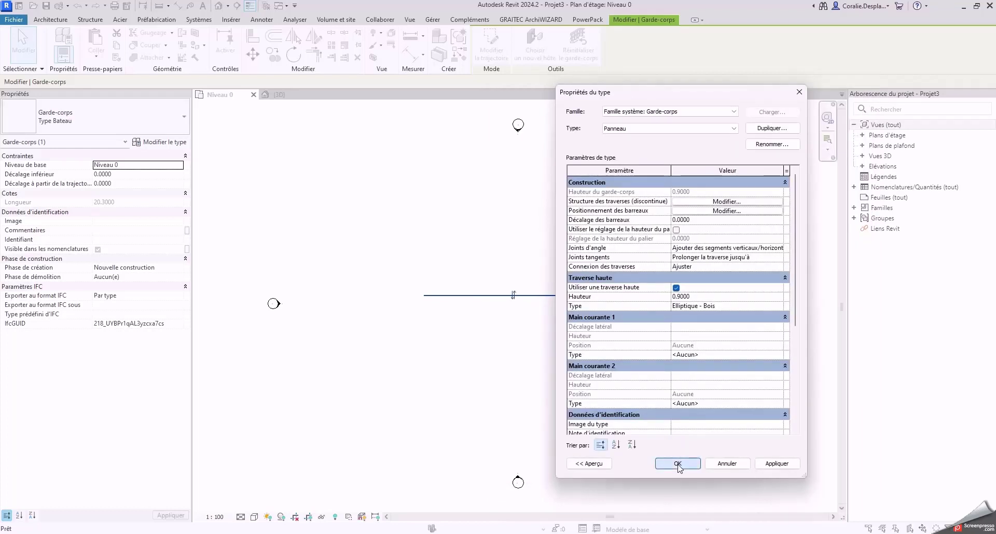
left_click(678, 463)
- Open the 3D view and examine the end post, glass panels and top rail at the railing's end
left_click(279, 95)
scroll(456, 252, "up", 10)
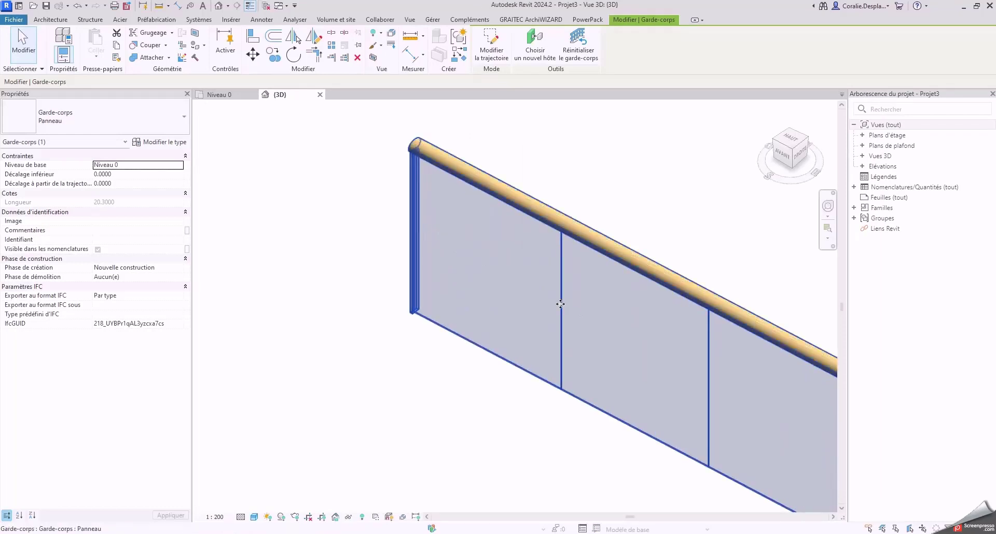
scroll(454, 269, "up", 2)
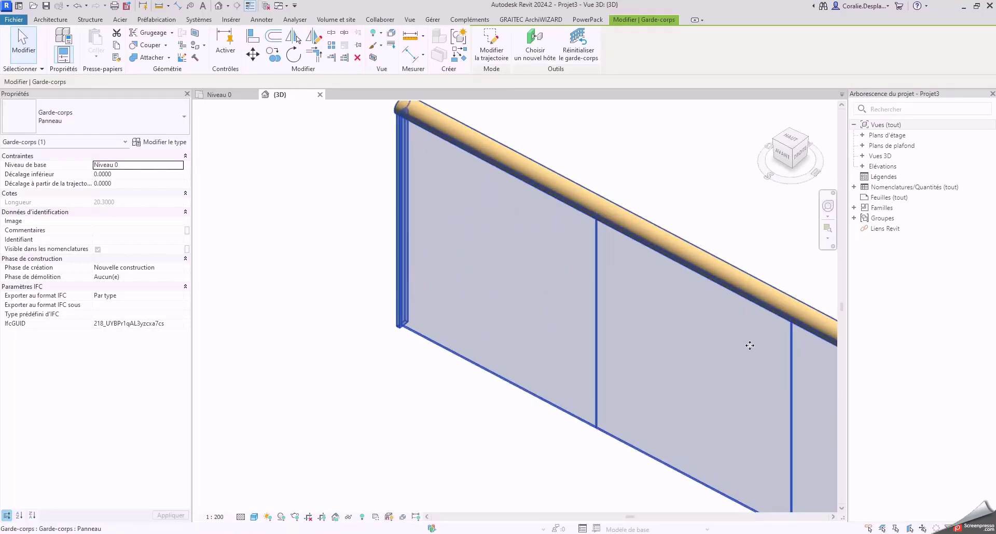
scroll(749, 345, "down", 3)
scroll(490, 226, "up", 4)
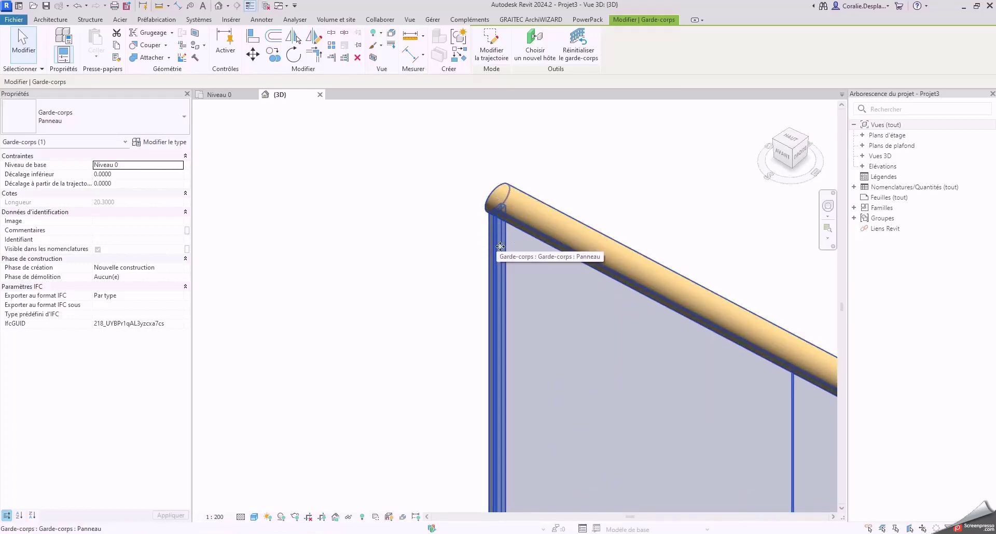
scroll(519, 257, "down", 2)
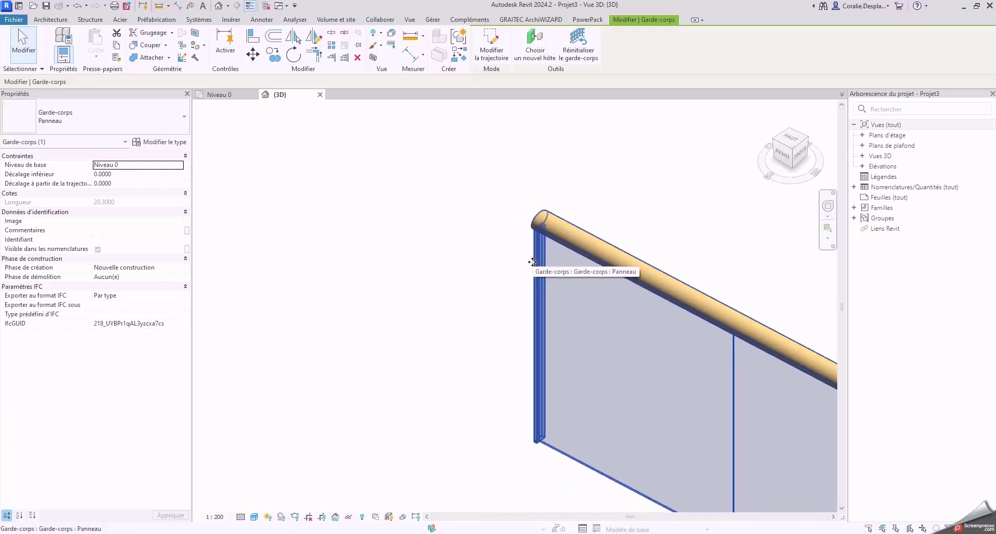
- Change the start and end extension lengths of the railing's Elliptique - Bois top rail type
key("Tab")
left_click(563, 217)
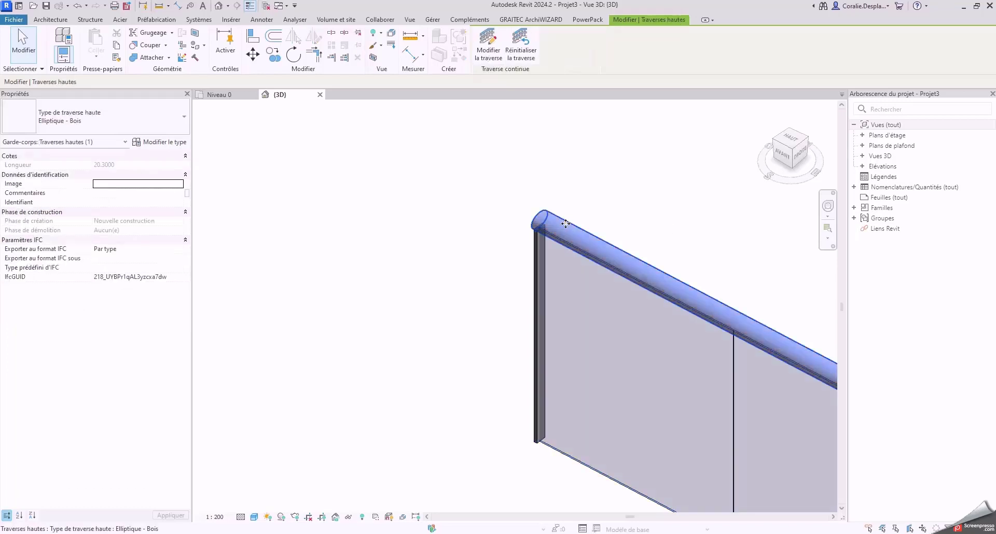
left_click(162, 143)
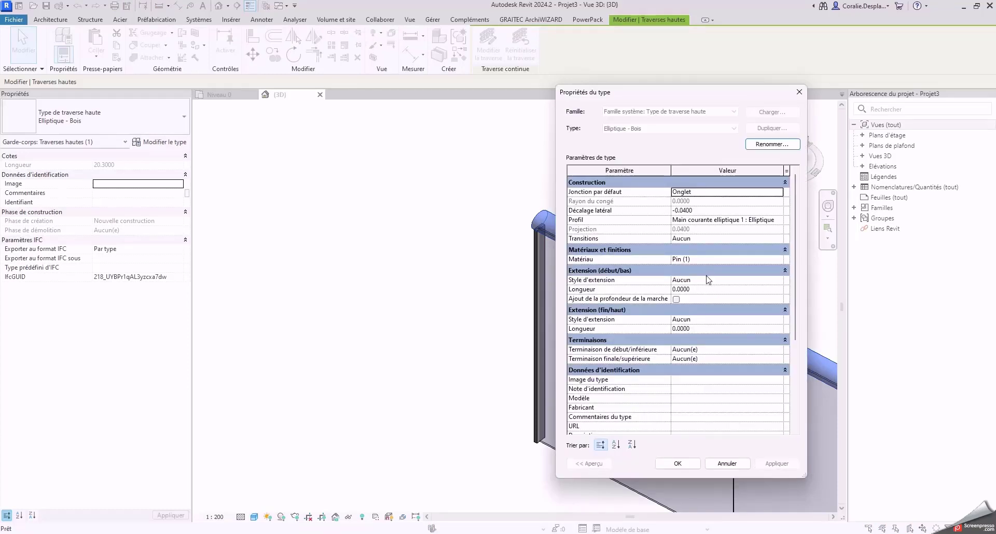
left_click(696, 290)
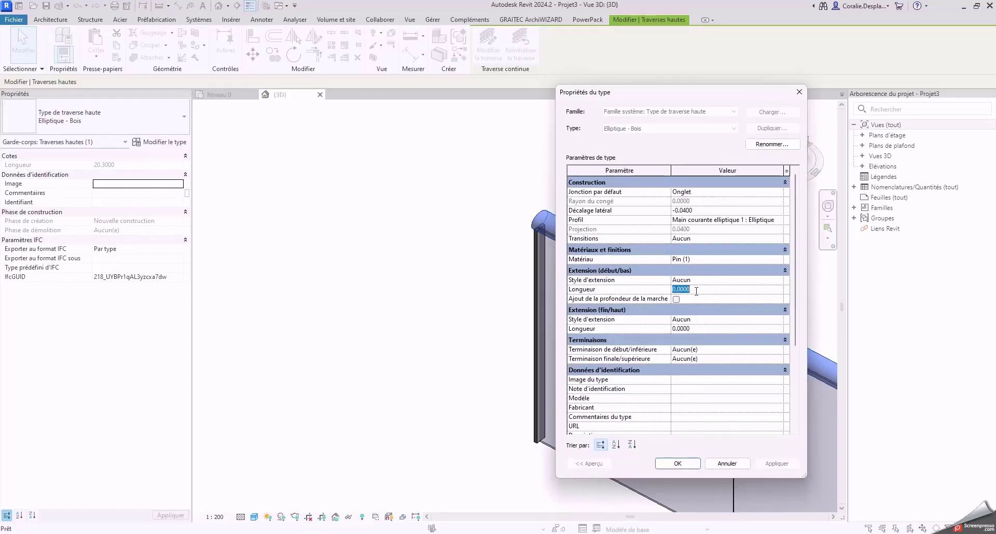
type("0.0")
left_click(719, 329)
type("0.0500")
left_click(678, 464)
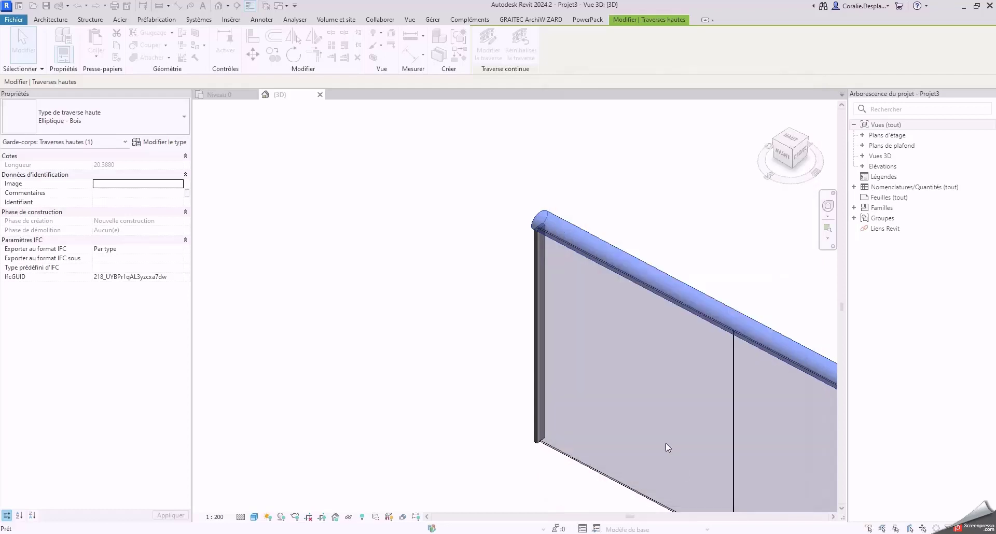
scroll(543, 364, "down", 5)
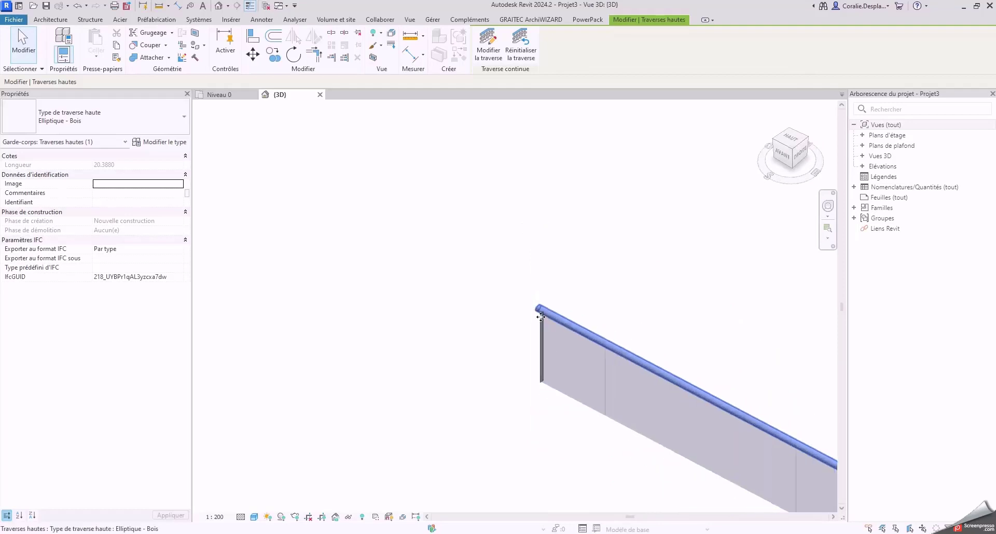
- In the Elévation Sud view, dimension the gap between the last glass panel and the railing's end post
scroll(794, 469, "up", 5)
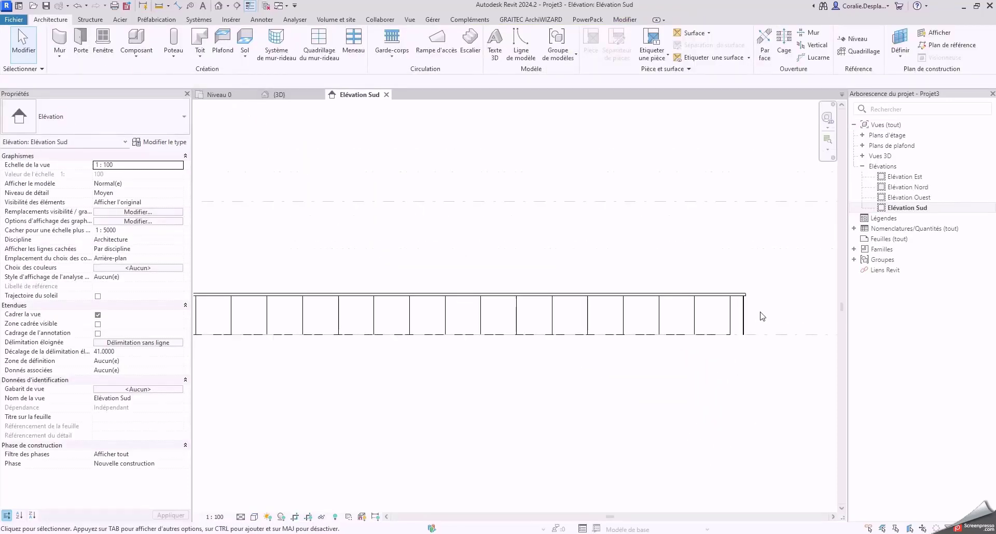
scroll(760, 317, "up", 3)
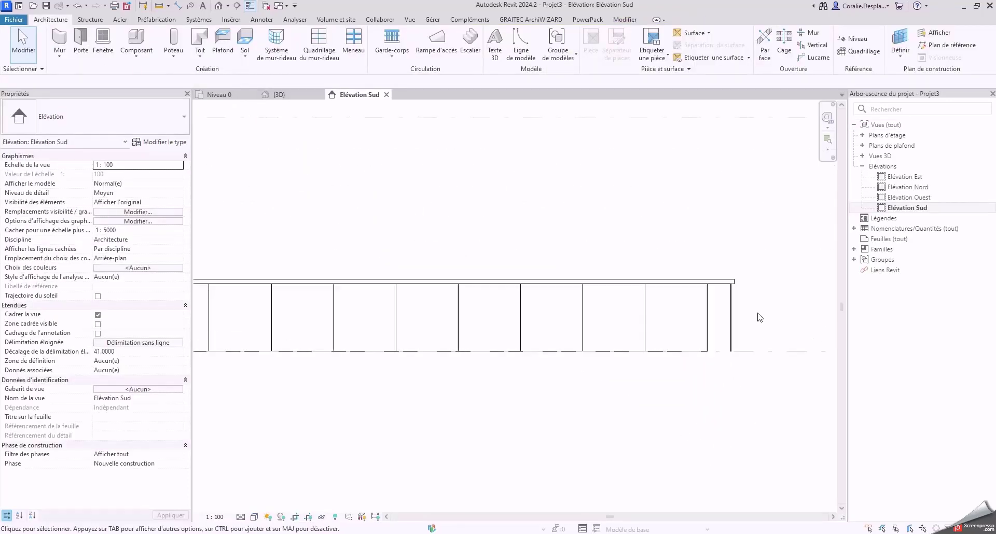
scroll(742, 306, "up", 3)
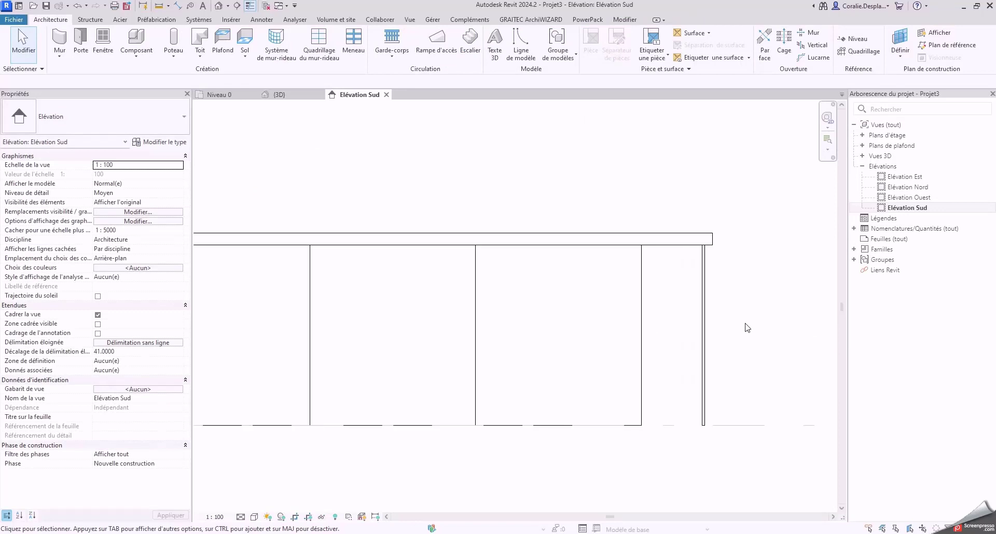
scroll(707, 351, "up", 2)
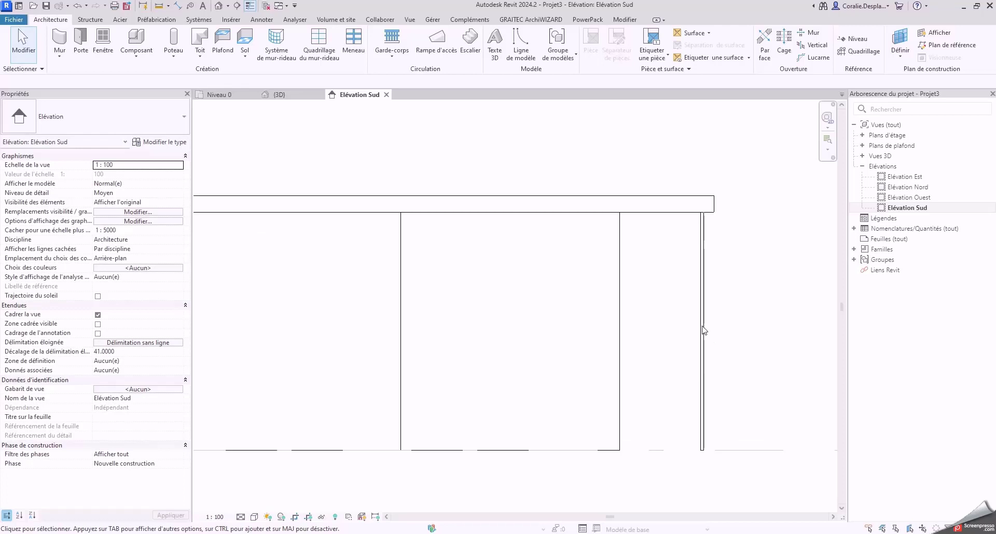
key("d")
key("i")
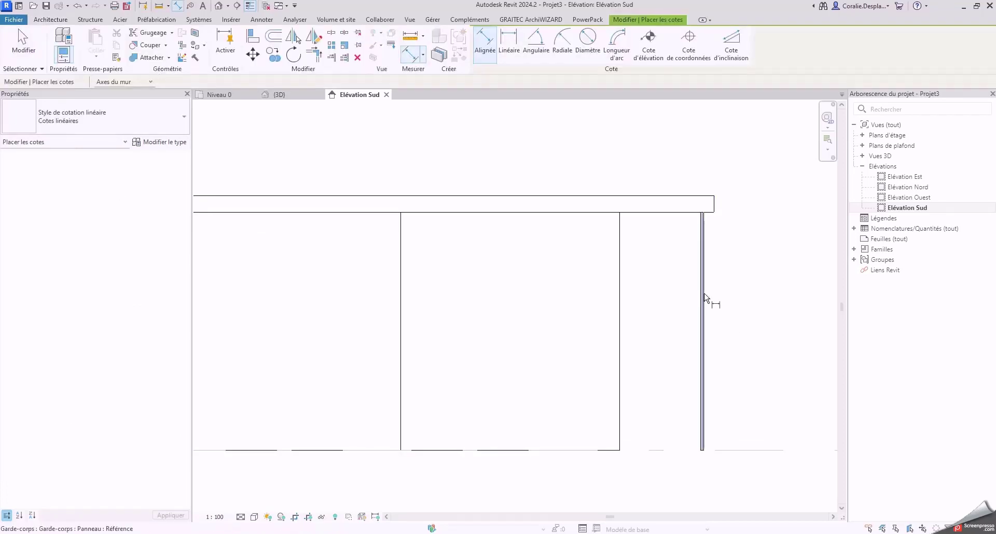
left_click(705, 299)
left_click(624, 291)
scroll(653, 334, "down", 2)
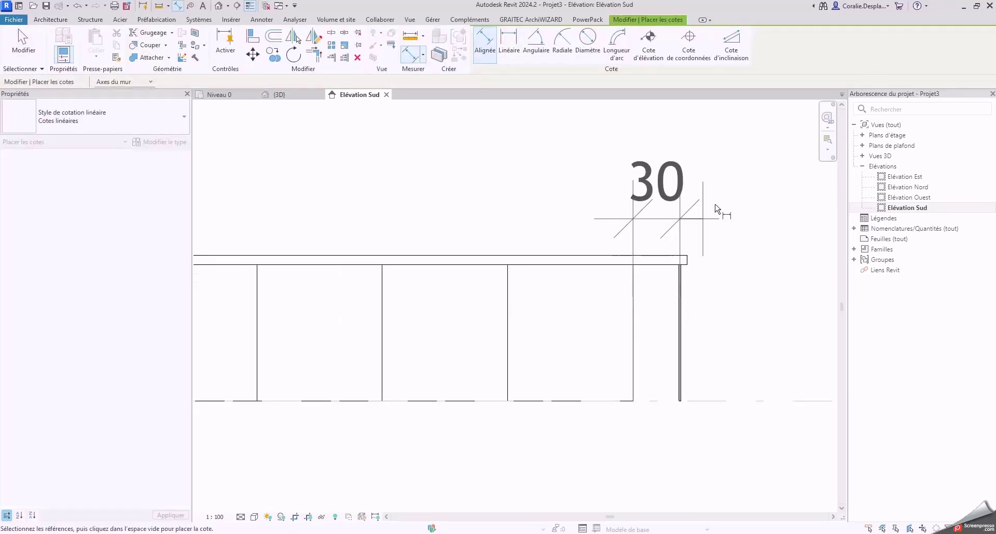
left_click(752, 196)
key("Escape")
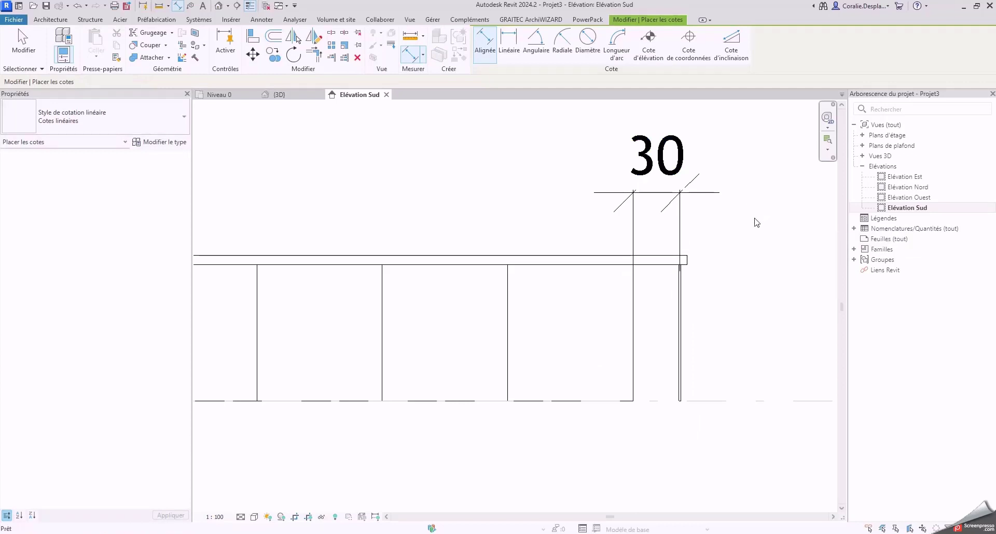
key("Escape")
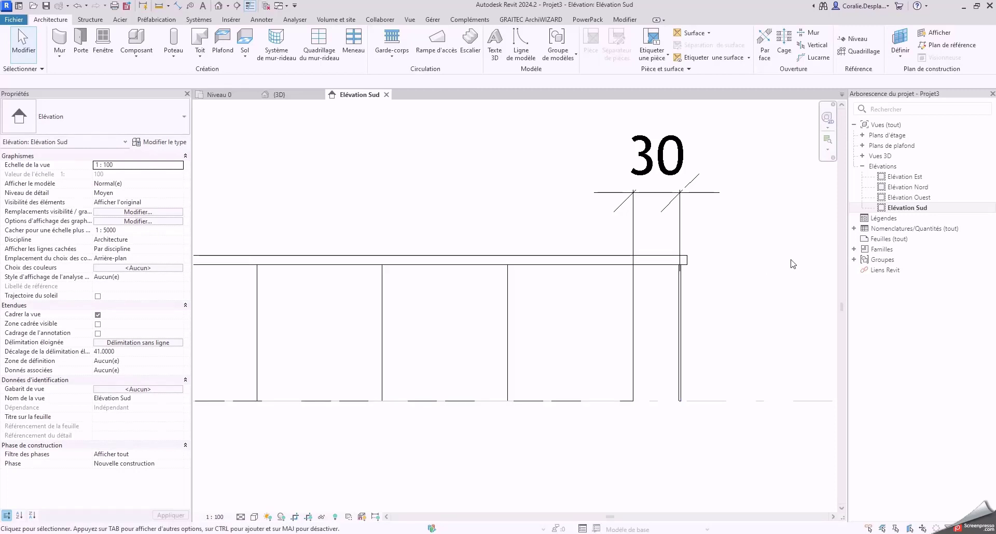
- Open the type properties of the 800mm type in the Panneau - Vitré railing family
left_click(854, 251)
left_click(854, 250)
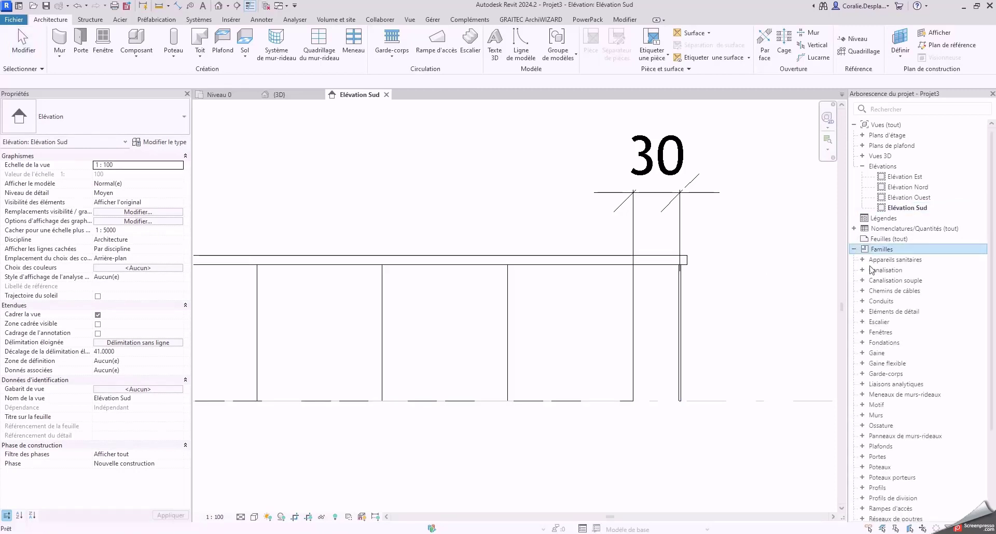
left_click(862, 374)
scroll(882, 368, "down", 2)
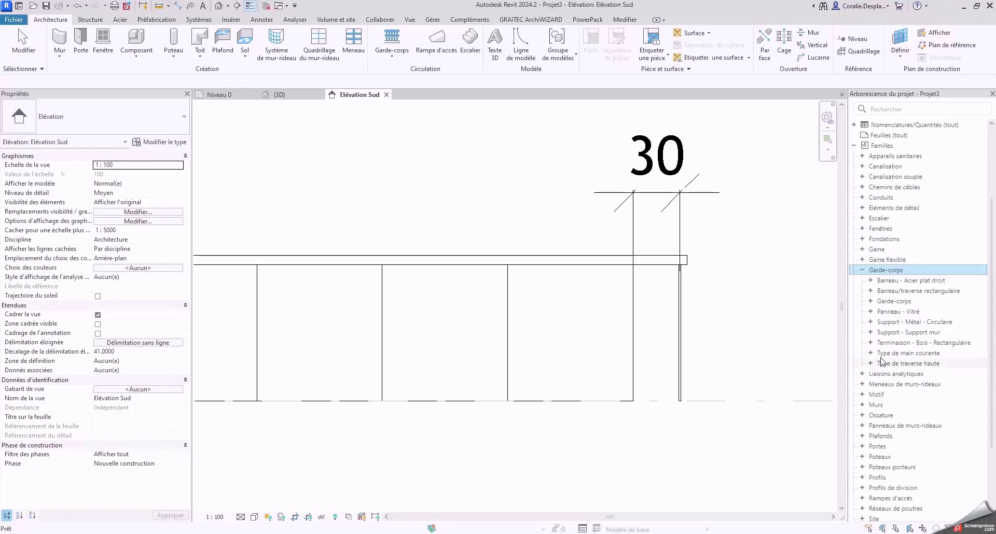
scroll(880, 368, "down", 2)
left_click(871, 311)
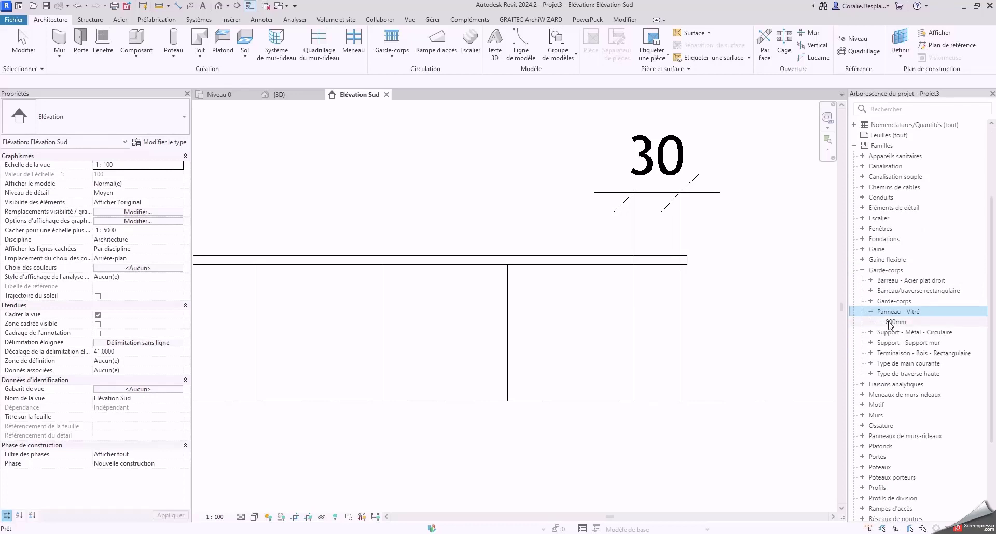
left_click(893, 323)
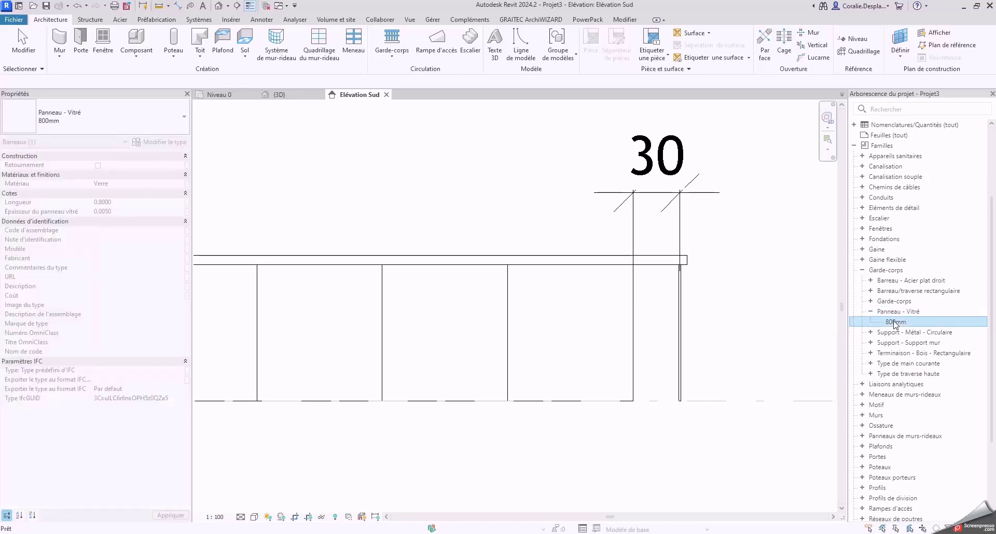
right_click(893, 323)
left_click(811, 413)
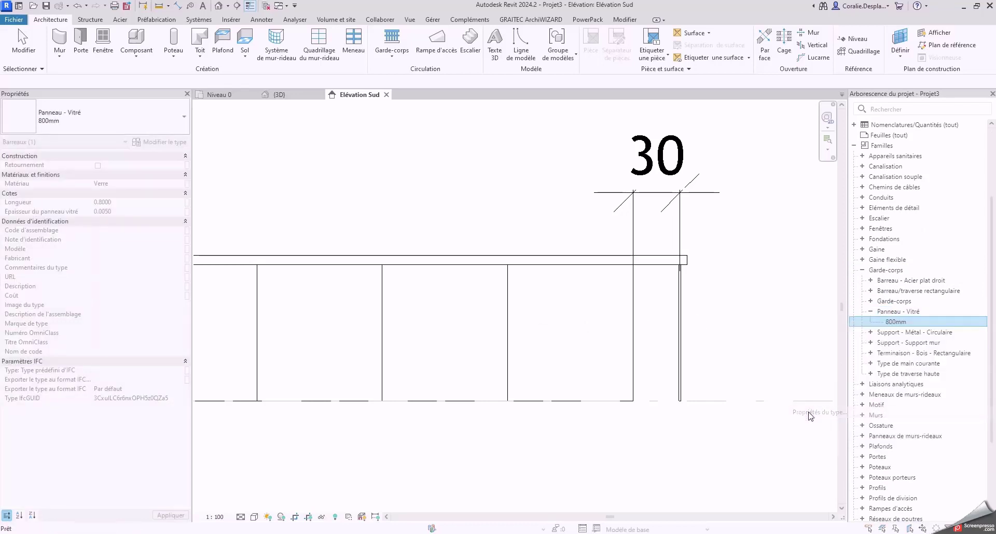
- Duplicate the 800mm glass panel type as 300mm and set its length to 0.3
left_click(772, 128)
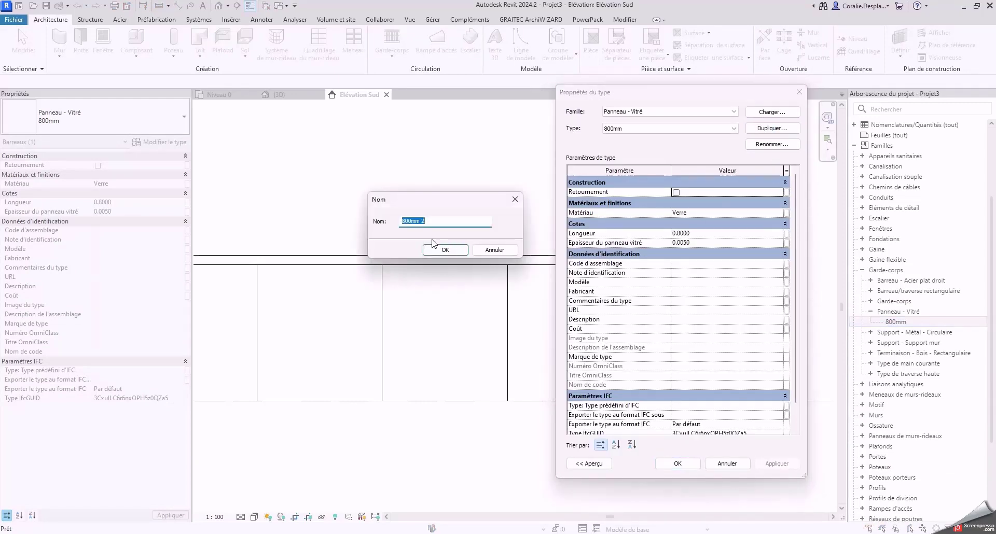
left_click_drag(413, 221, 388, 222)
type("300")
left_click(436, 248)
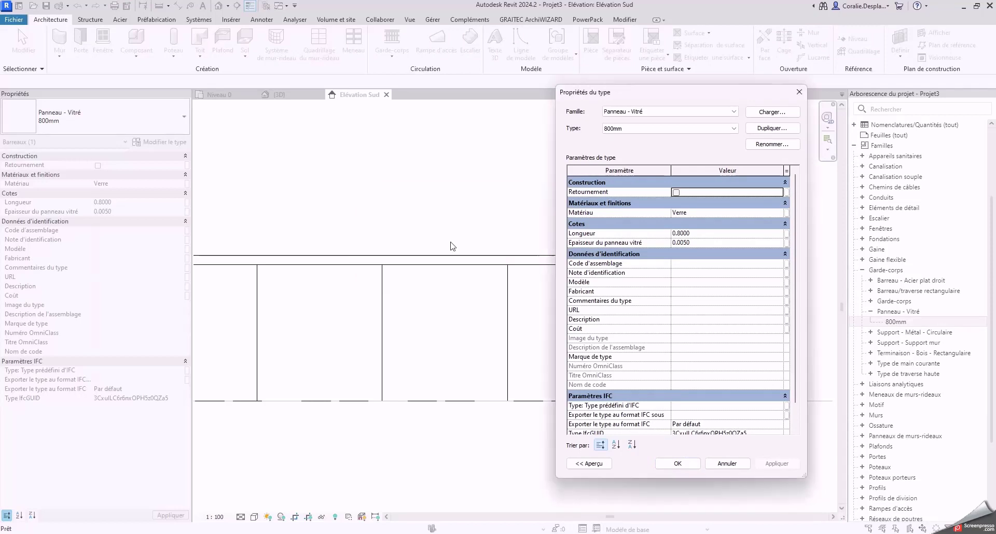
left_click(708, 233)
type("0.3")
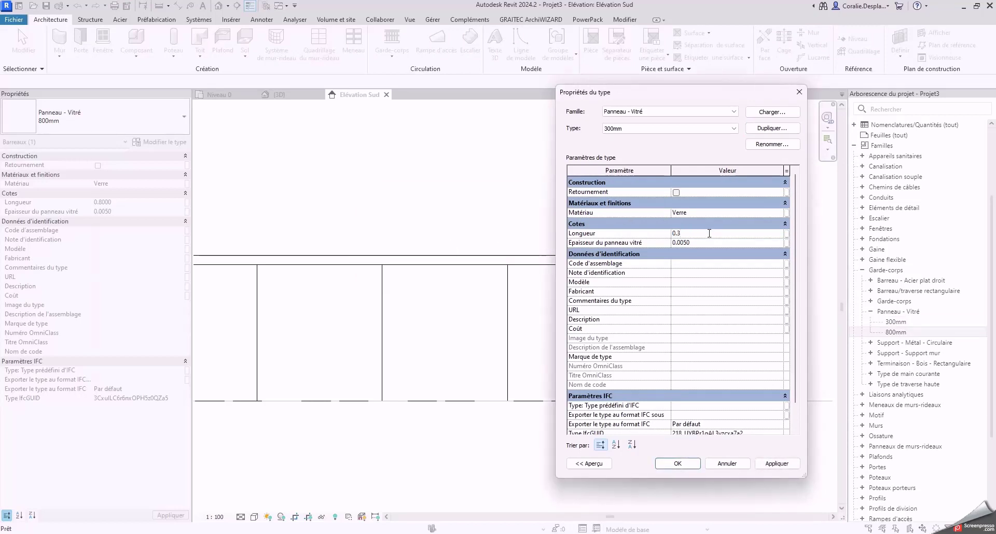
left_click(677, 463)
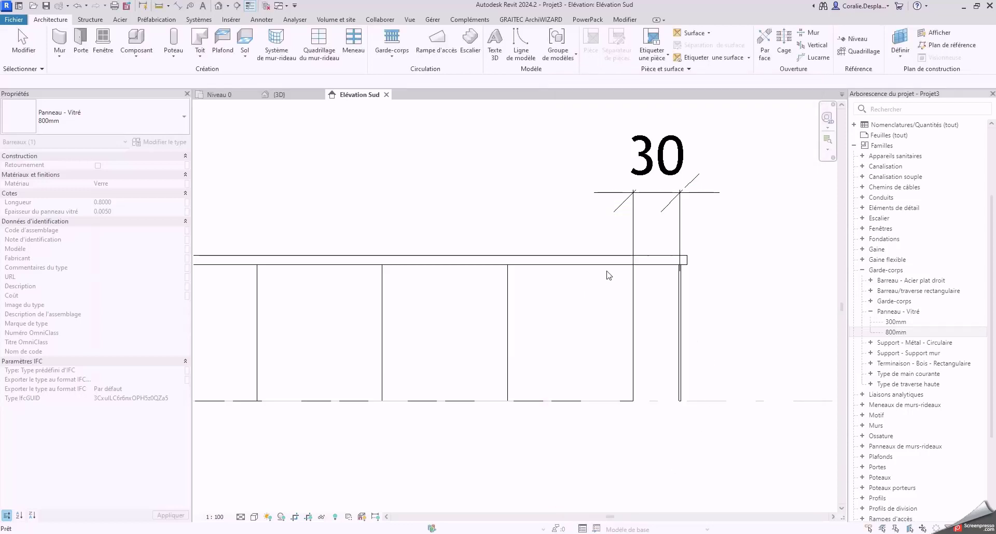
- Fill the railing's excess length with Panneau - Vitré : 300mm at a spacing of 0.15 in its baluster placement
left_click(514, 273)
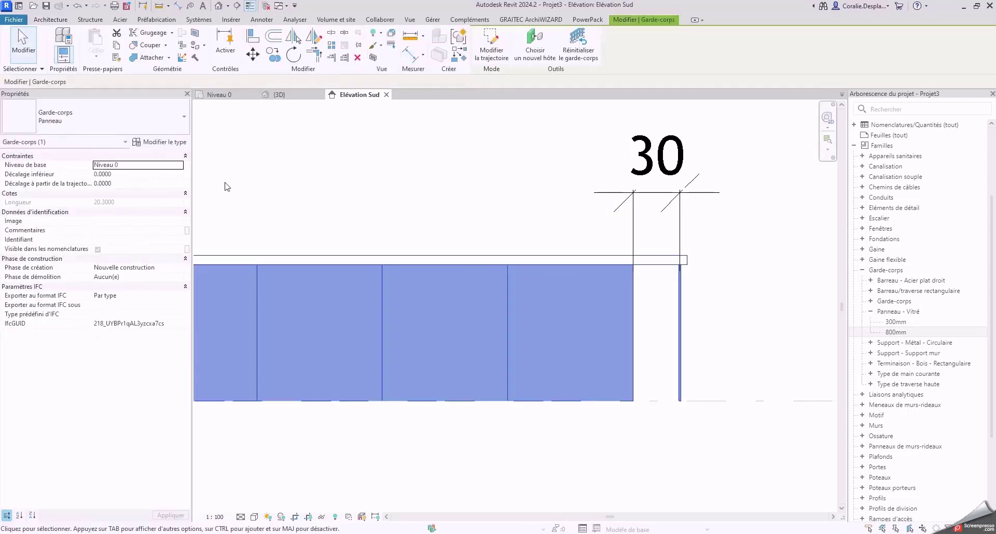
left_click(161, 143)
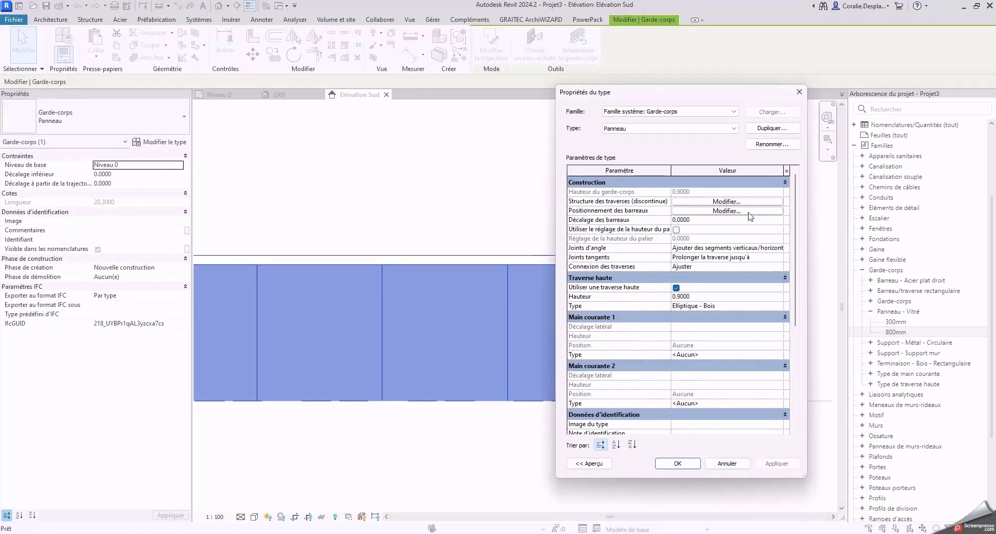
left_click(731, 211)
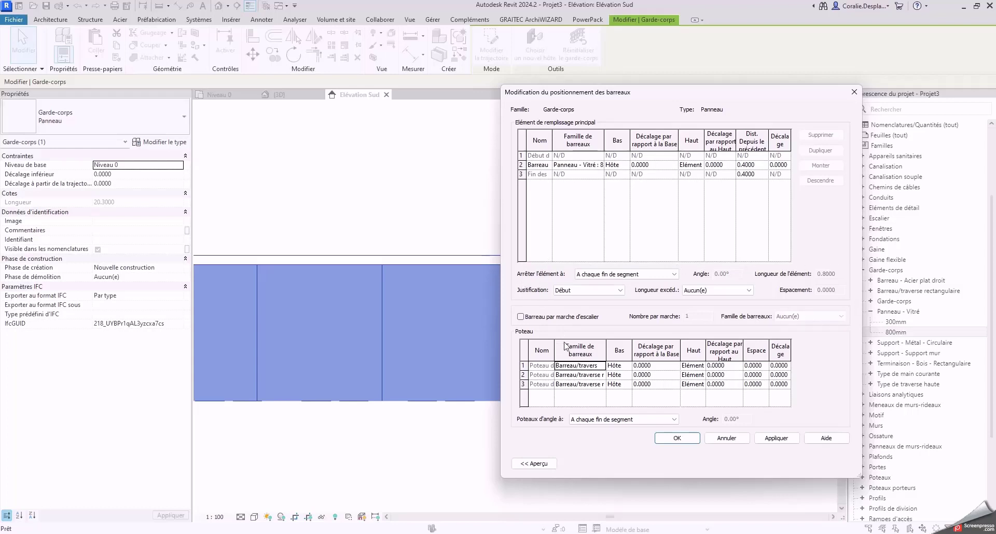
left_click(711, 290)
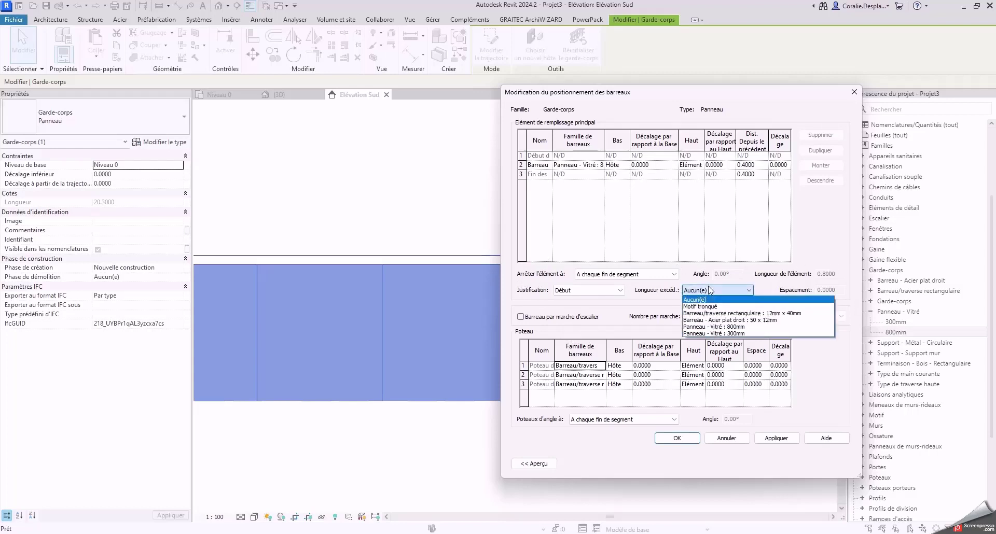
left_click(719, 333)
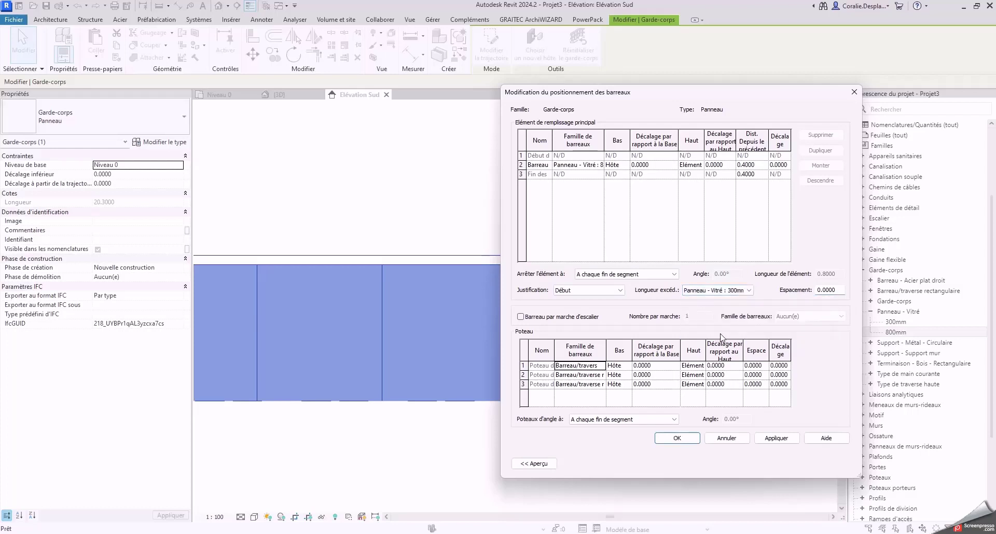
double_click(837, 290)
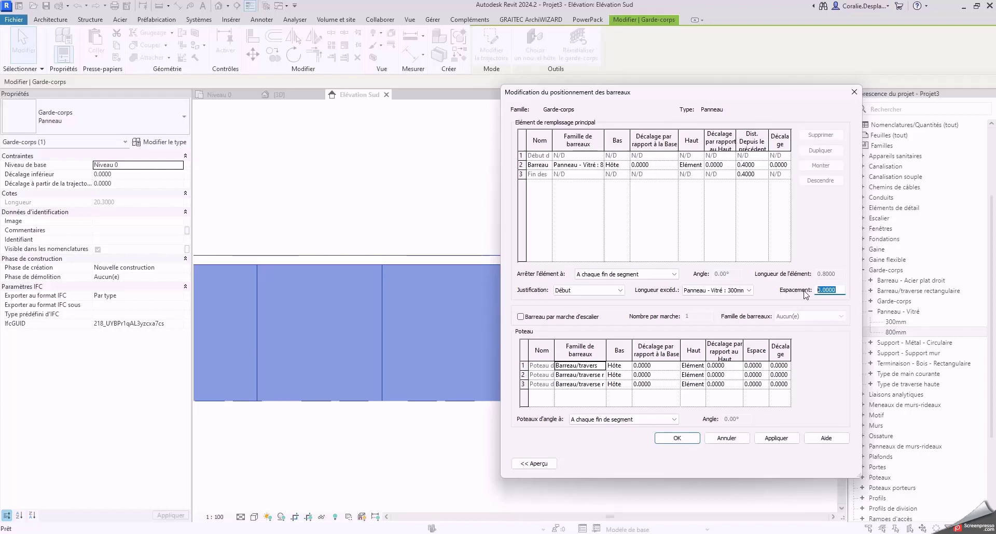
type("0.15")
left_click(678, 439)
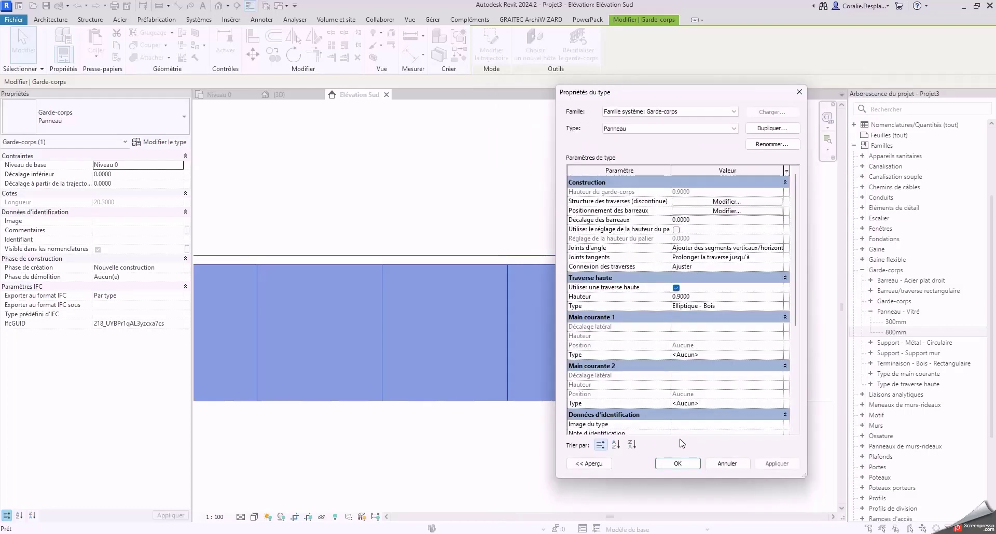
left_click(679, 465)
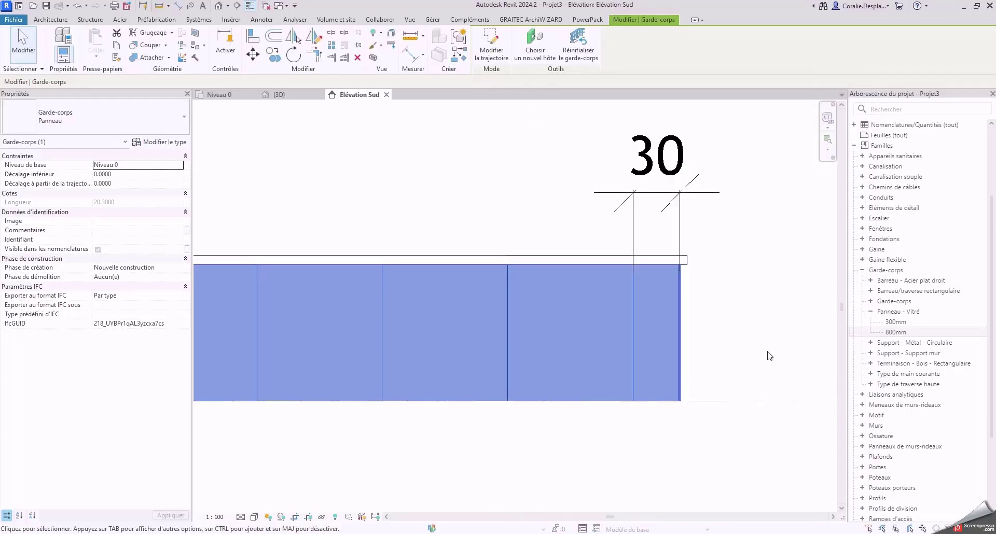